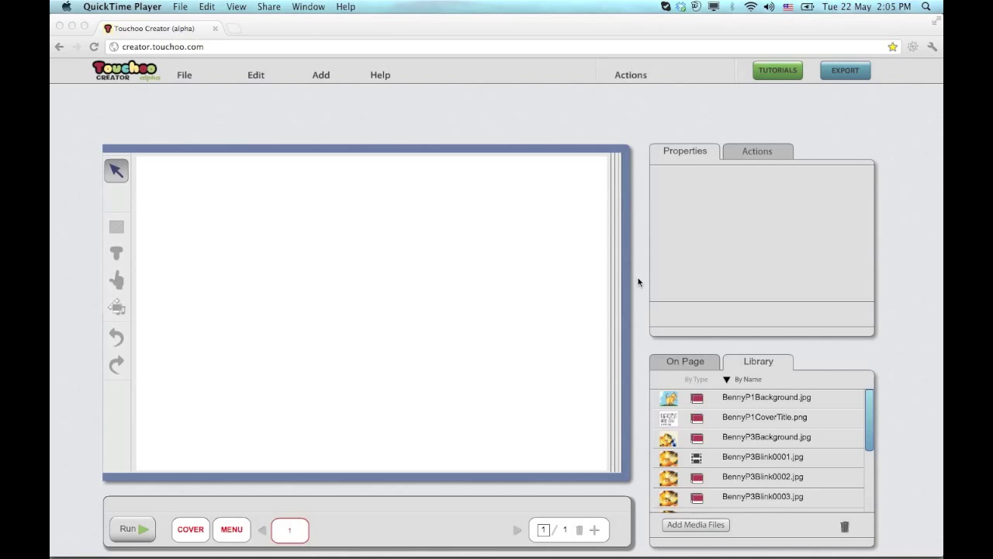
Place BennyP3Background.jpg on the page and add BennyP3Blink0001.jpg over the cat at X 180, Y 147
double_click(667, 440)
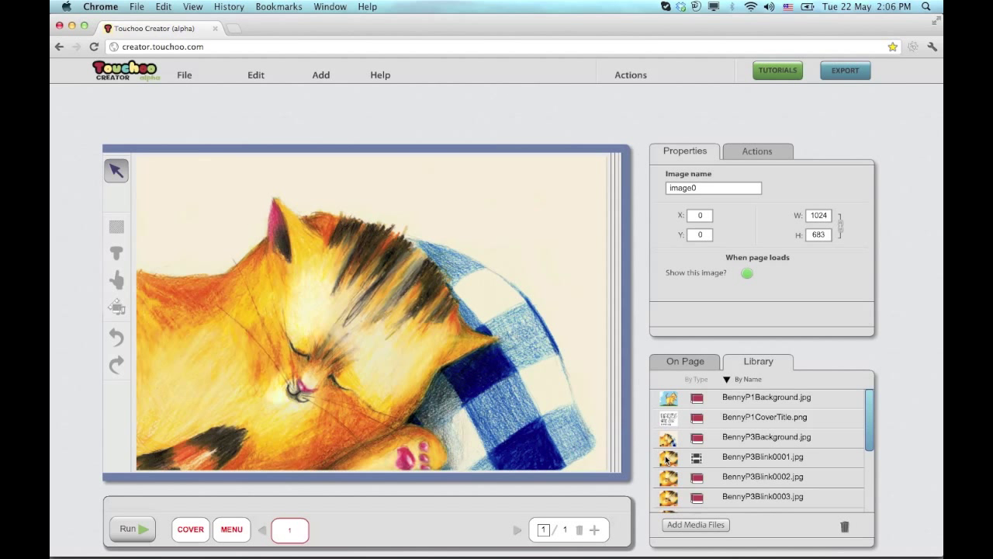
left_click_drag(668, 456, 259, 246)
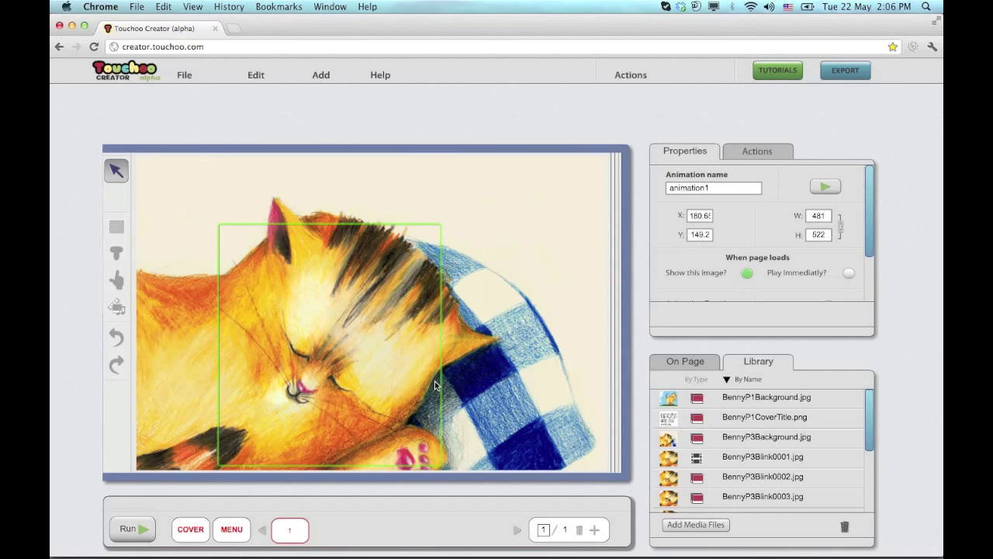
left_click(700, 234)
type("147")
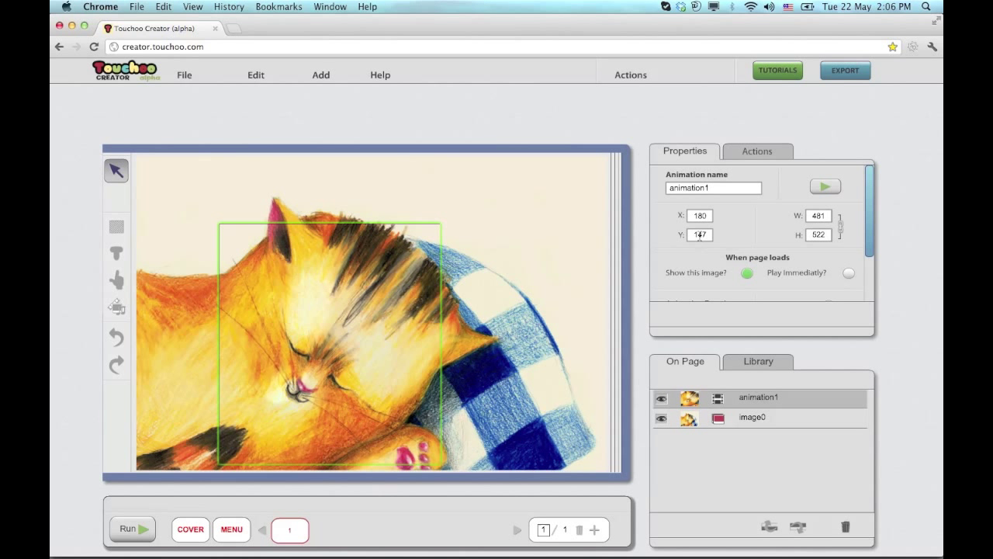
Add BennyP3bText.png, BennyP3Meow.mp3, BennyP3Music.mp3 and BennyP3NarrationEng.mp3 from the Library to the page
left_click(754, 363)
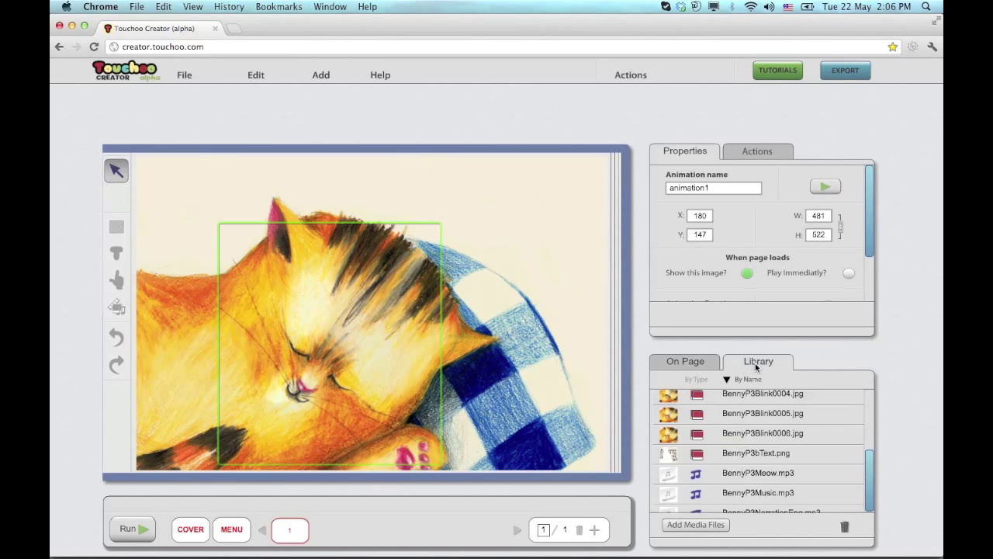
double_click(670, 456)
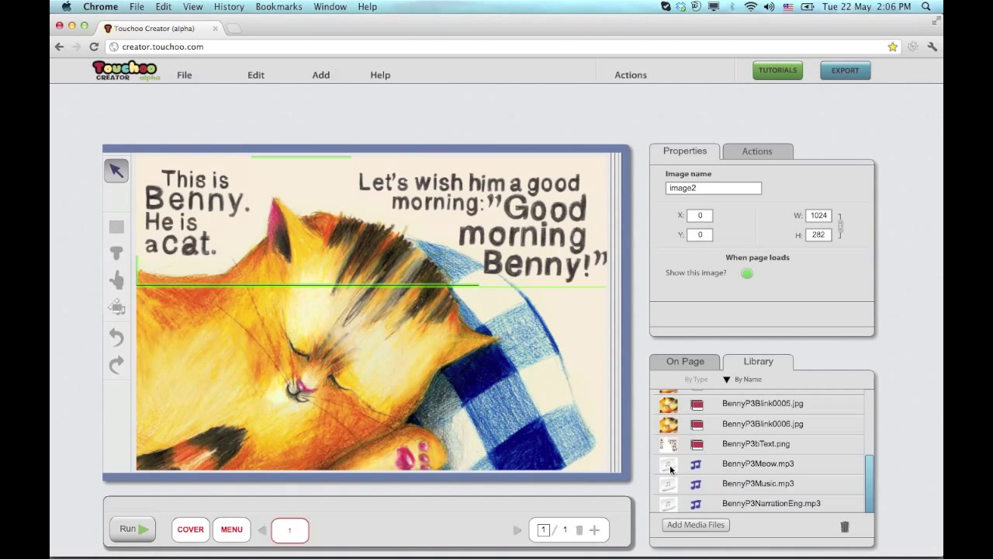
double_click(670, 464)
double_click(669, 483)
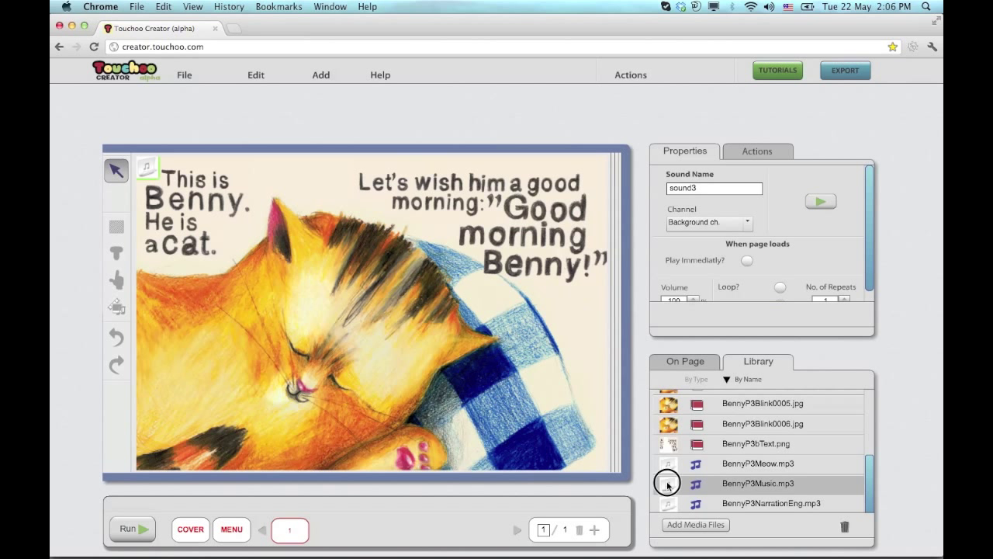
double_click(668, 504)
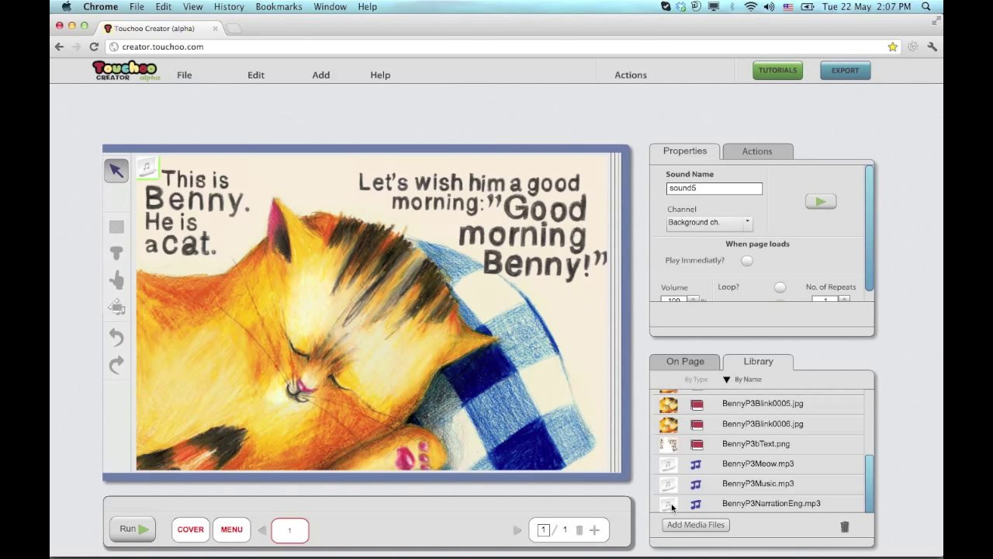
left_click(681, 365)
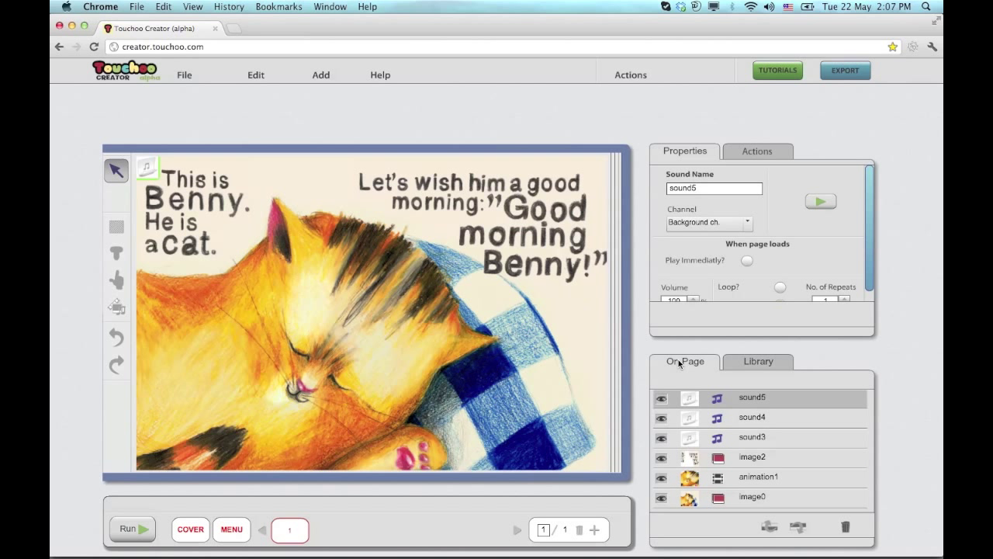
left_click(693, 481)
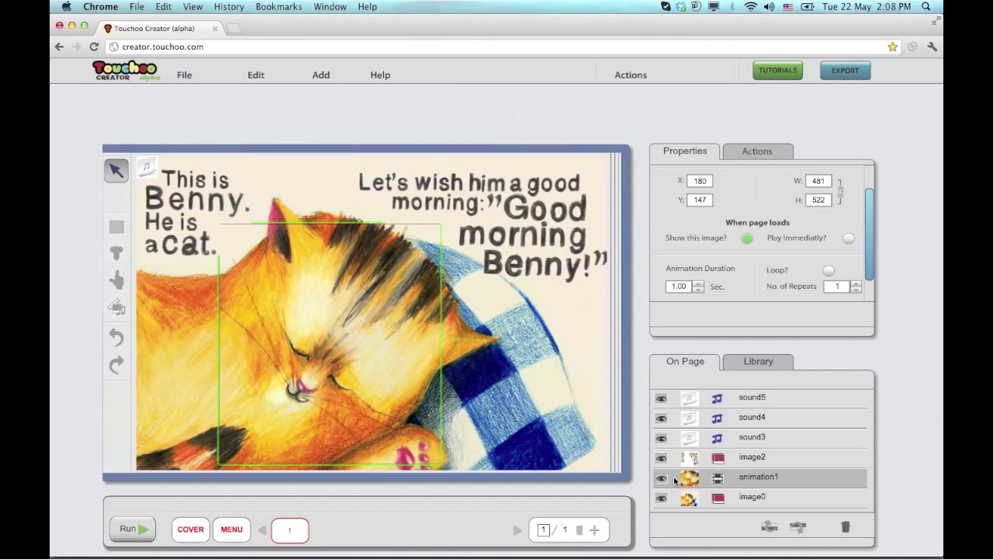
Preview animation1's blink and set its No. of Repeats to 2
left_click_drag(868, 237, 871, 210)
left_click(832, 188)
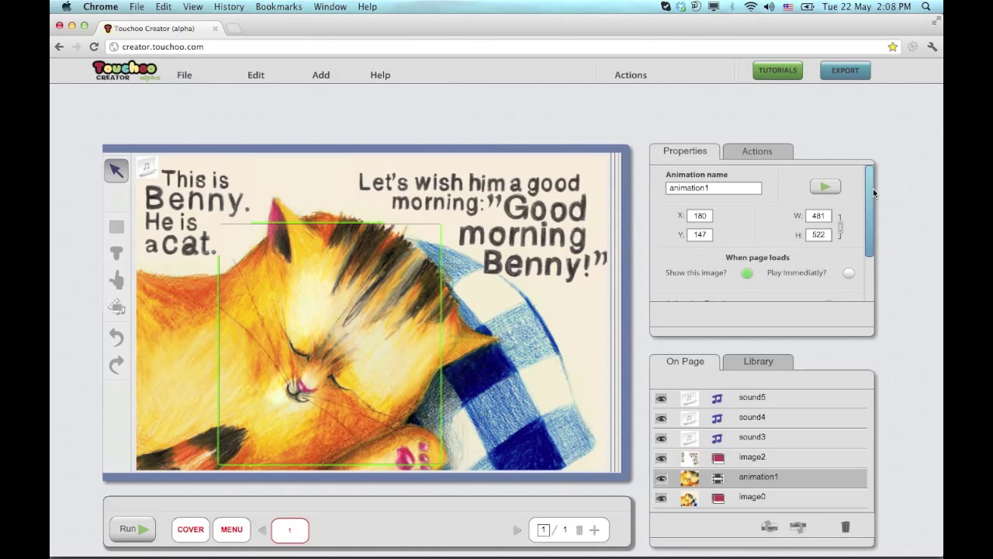
left_click_drag(871, 192, 859, 247)
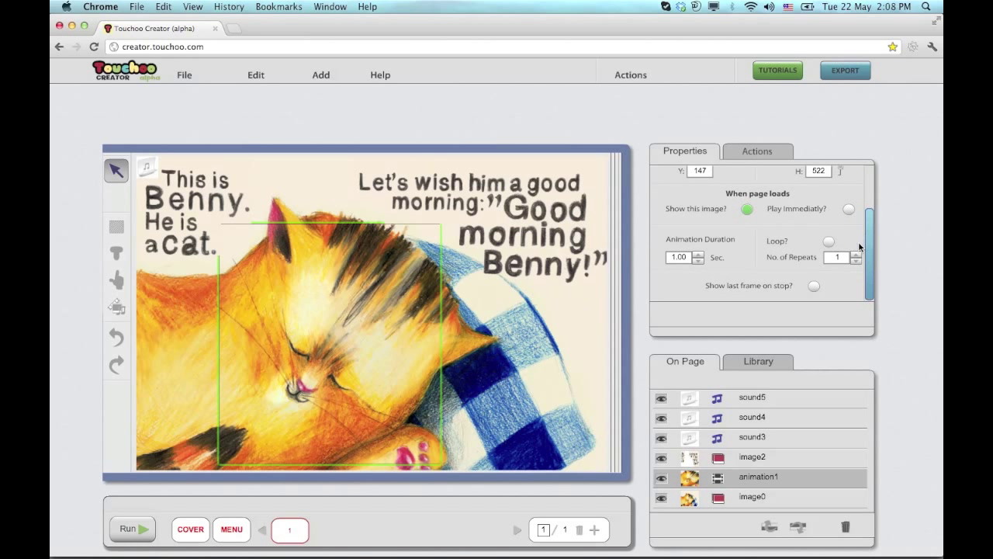
left_click(856, 253)
left_click_drag(875, 268, 870, 233)
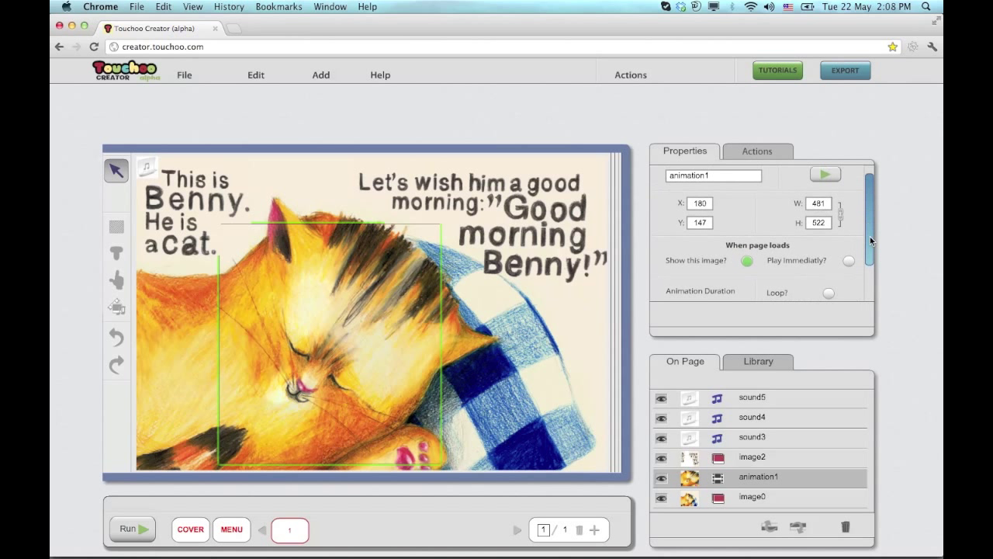
left_click(766, 400)
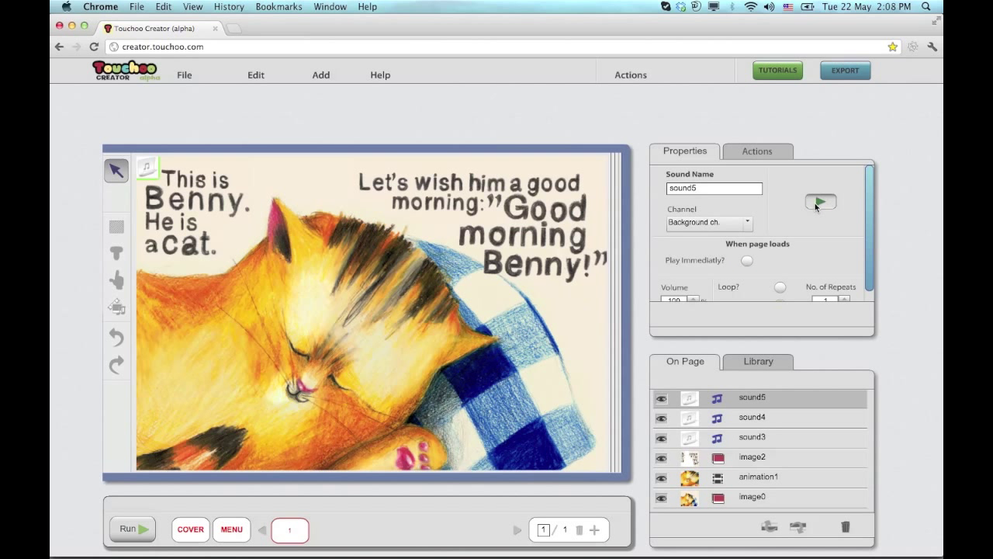
Rename the narration sound to narrti
double_click(709, 189)
type("narrti")
left_click_drag(869, 227, 869, 249)
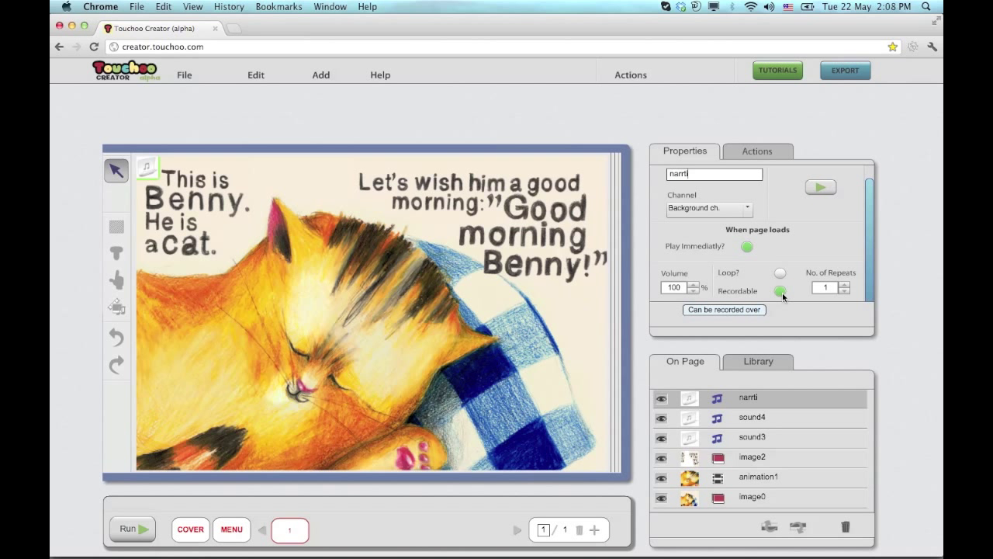
Play the next sound to identify it and rename it music
left_click(769, 418)
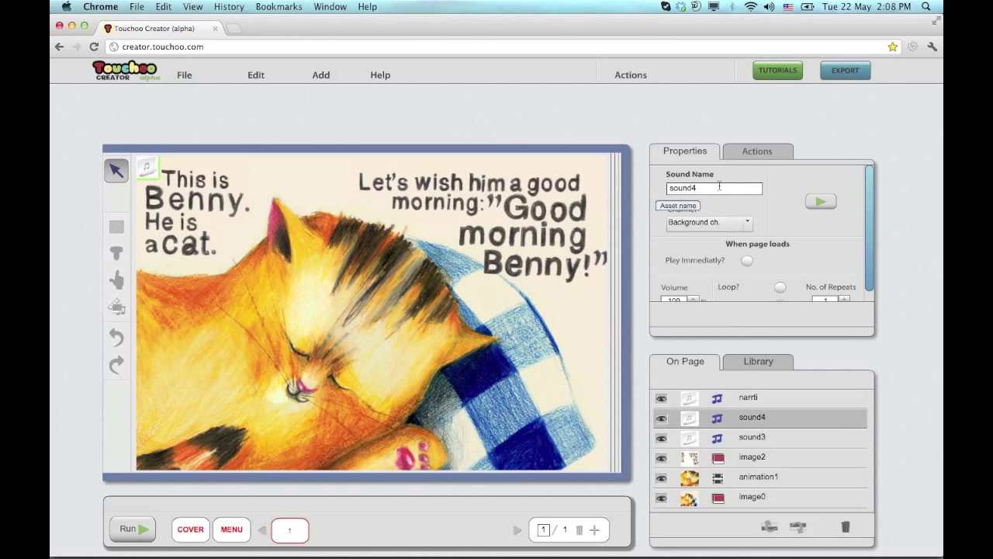
left_click(820, 204)
double_click(729, 189)
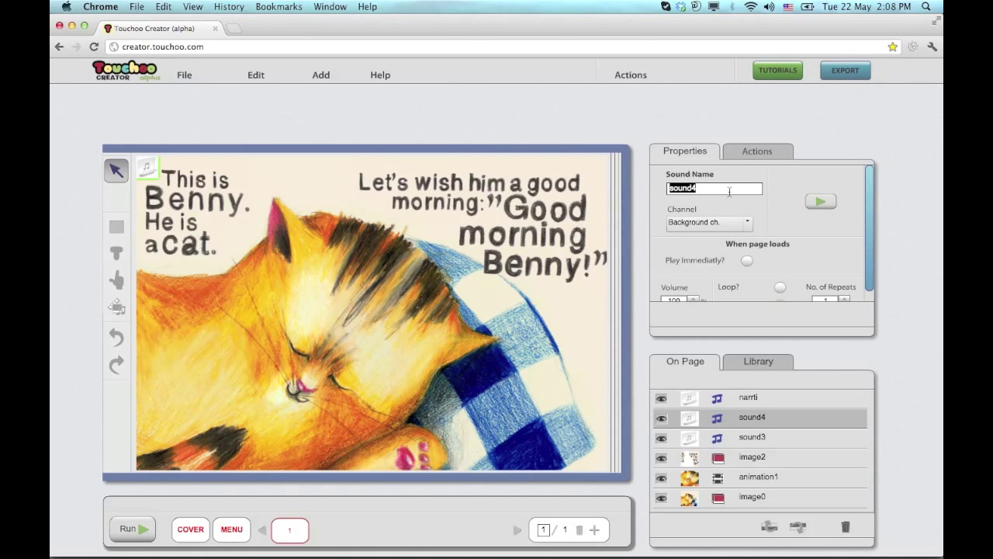
type("music")
Rename the last sound to meow and put it on SFX ch. 1
left_click(762, 434)
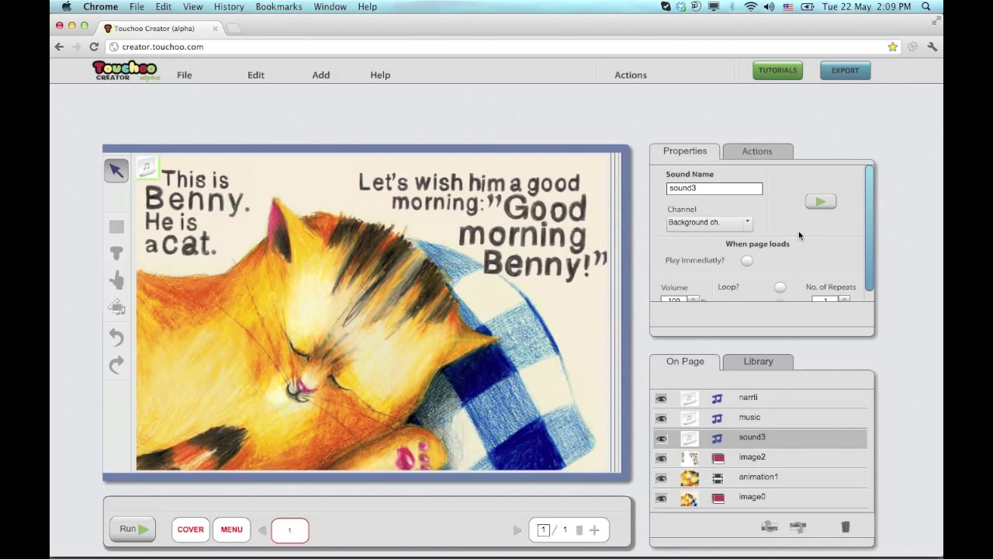
left_click(821, 202)
double_click(748, 188)
type("meow")
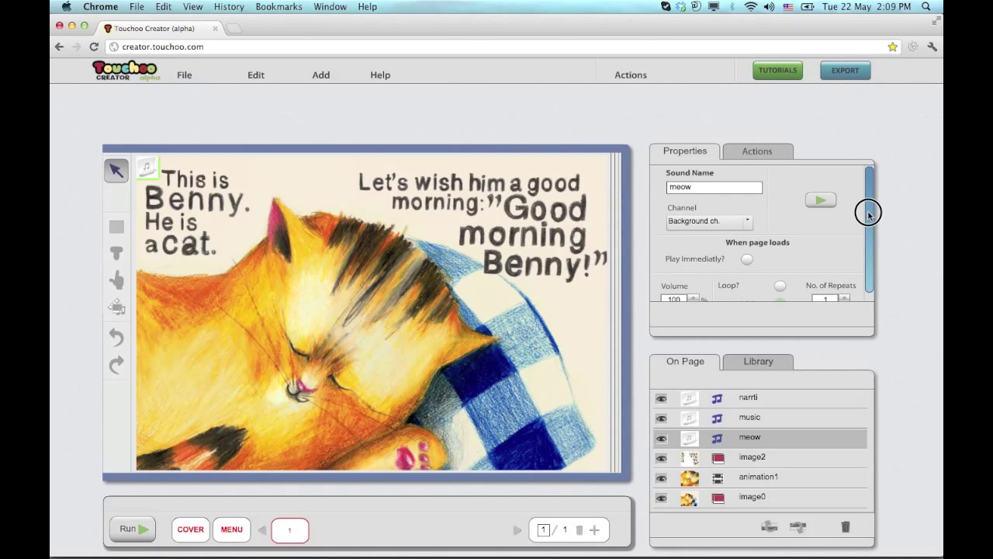
left_click_drag(867, 213, 866, 227)
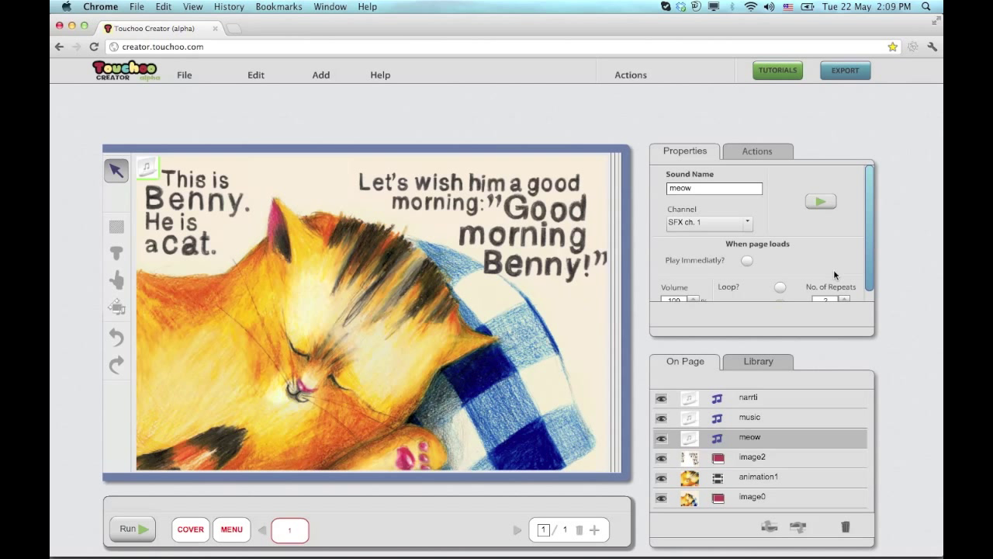
left_click(117, 225)
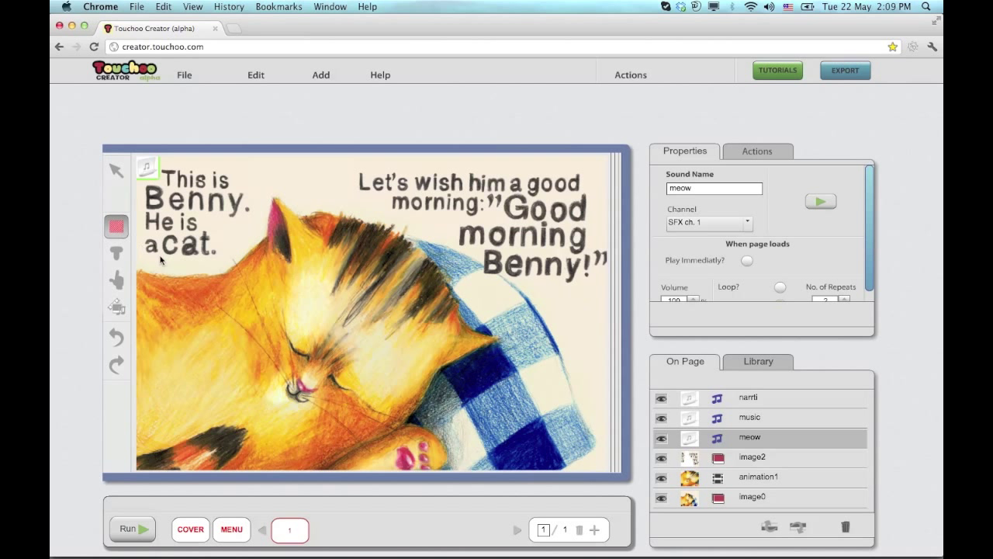
Draw a tap area over the sleeping cat and start a new action for it
left_click_drag(147, 241, 462, 466)
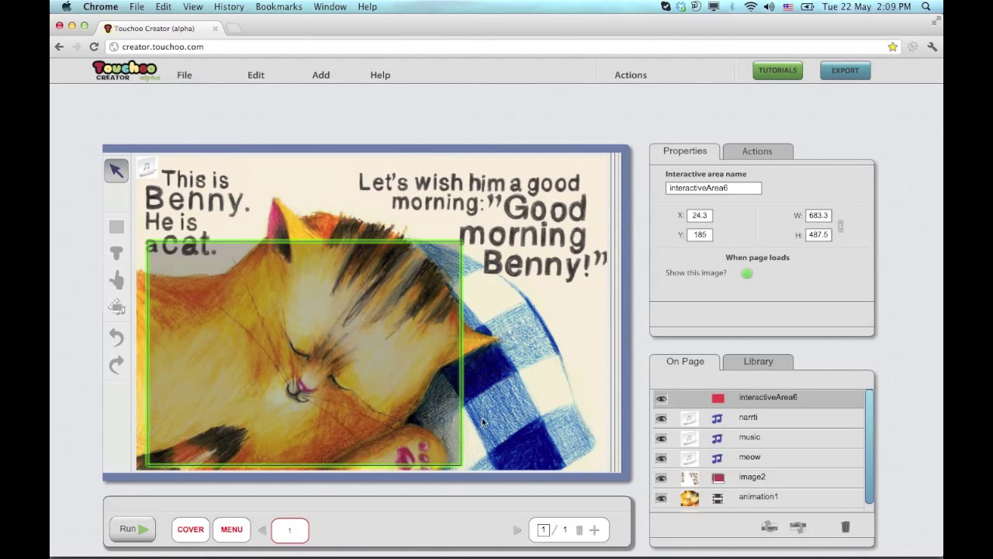
left_click(116, 280)
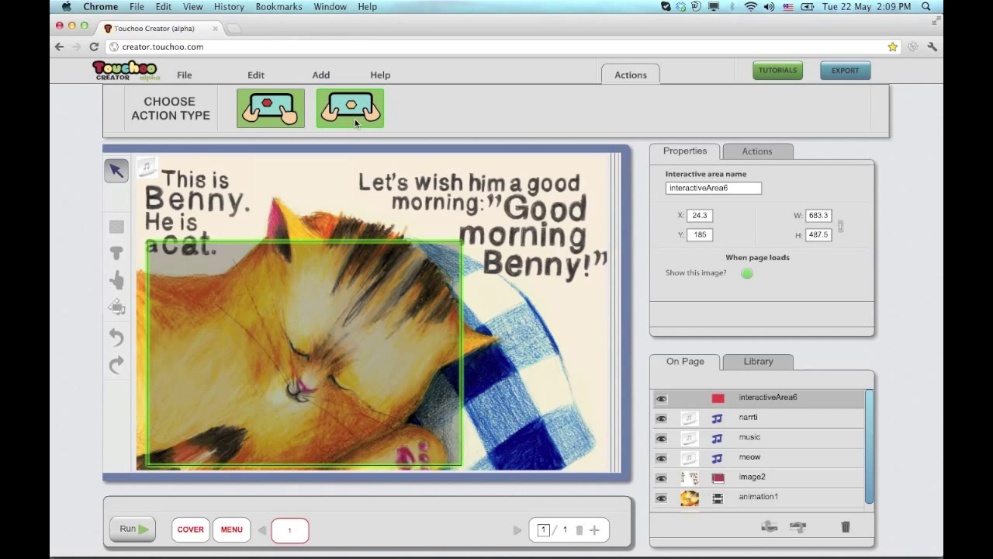
Create a tap action named 'blinking' where tapping interactiveArea6 plays animation1
left_click(269, 118)
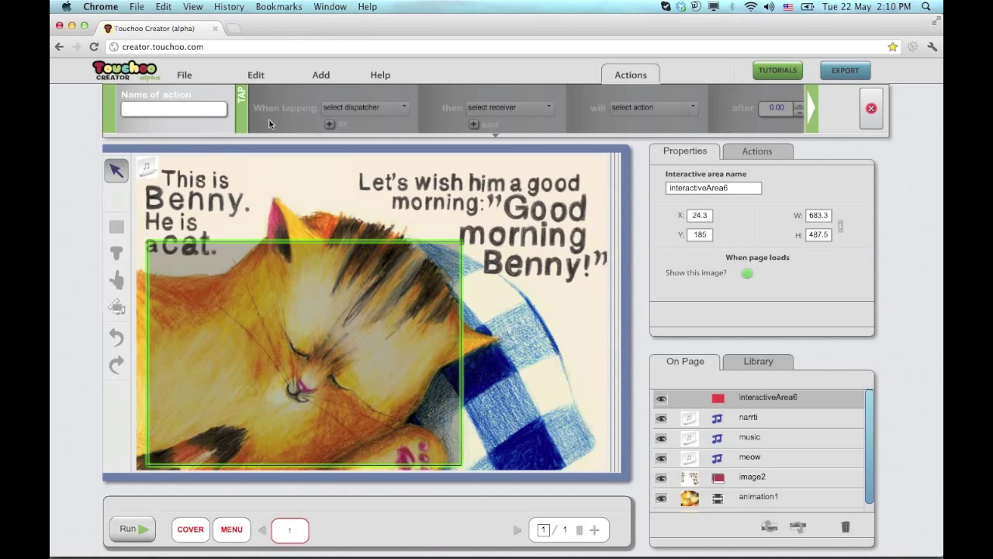
left_click(198, 111)
left_click(198, 110)
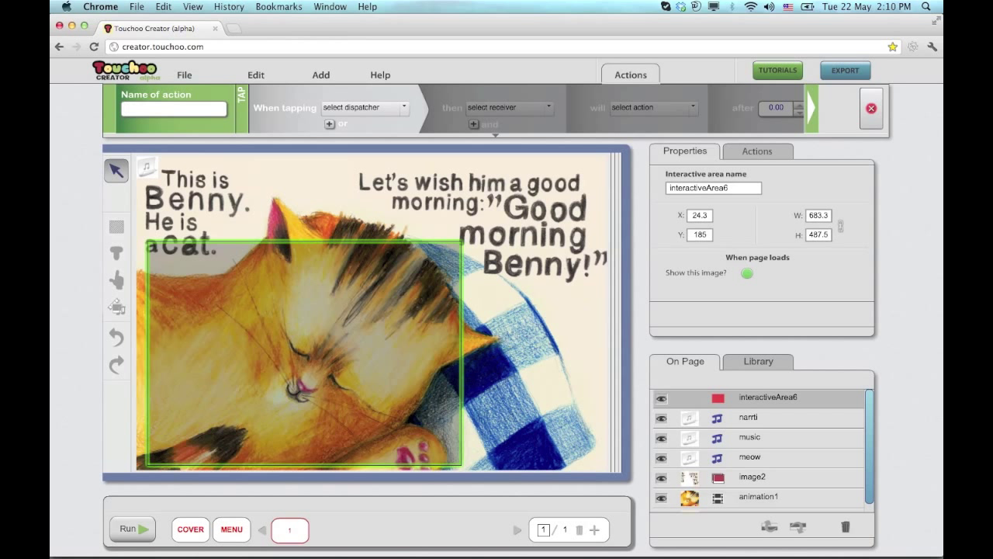
type("blinking")
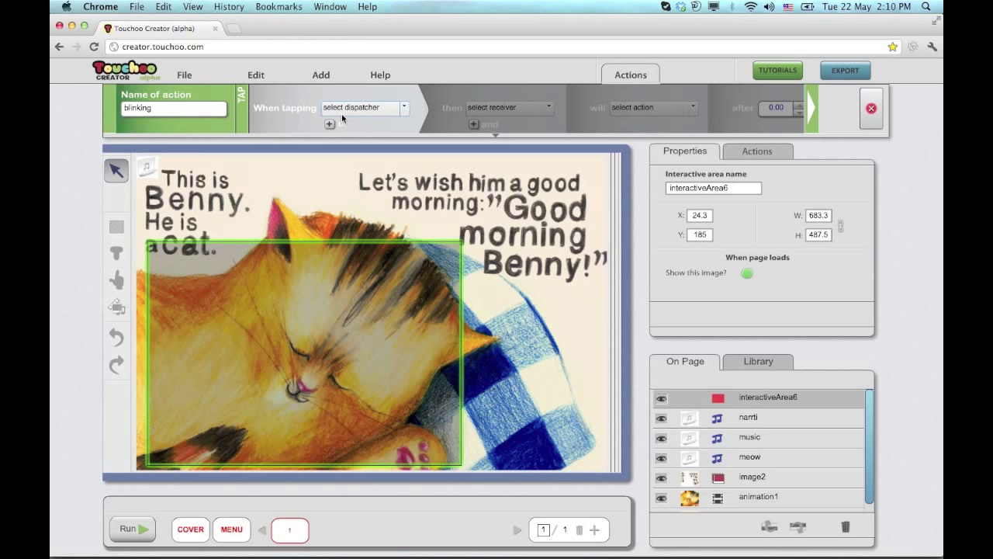
left_click(398, 112)
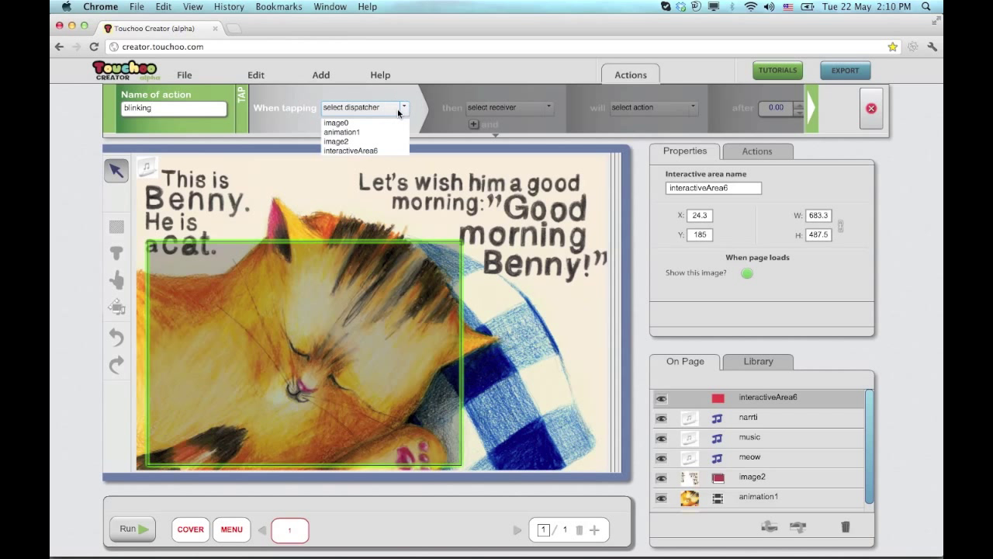
left_click(371, 152)
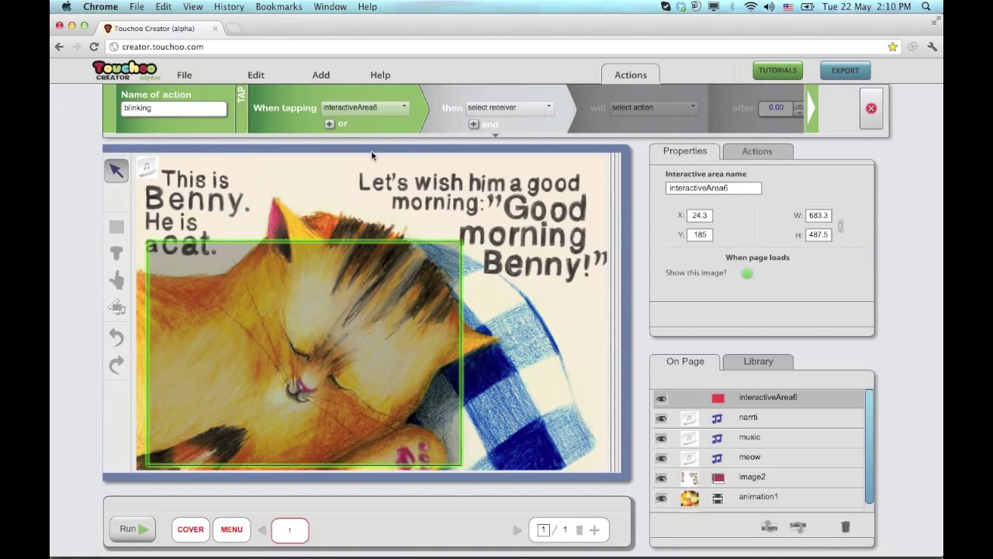
left_click(532, 108)
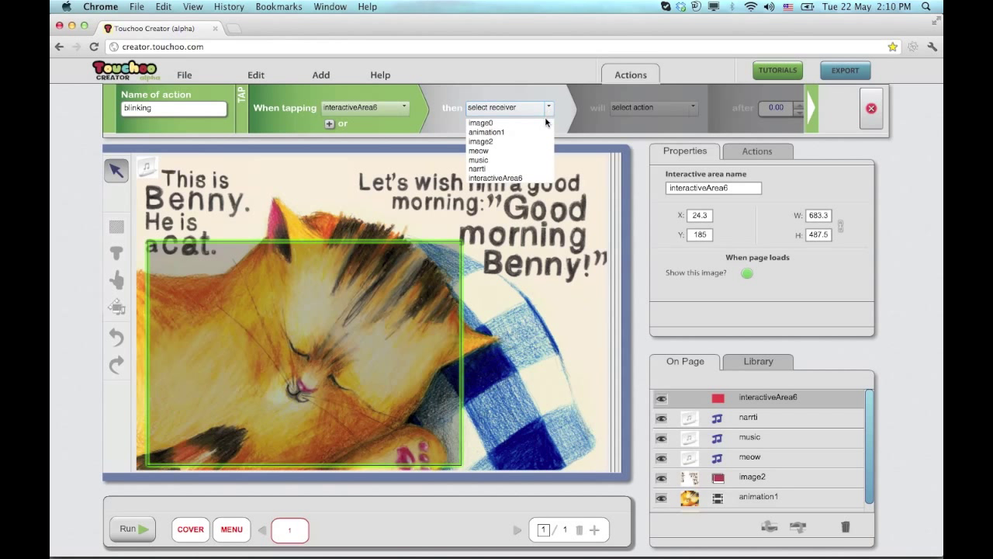
left_click(526, 133)
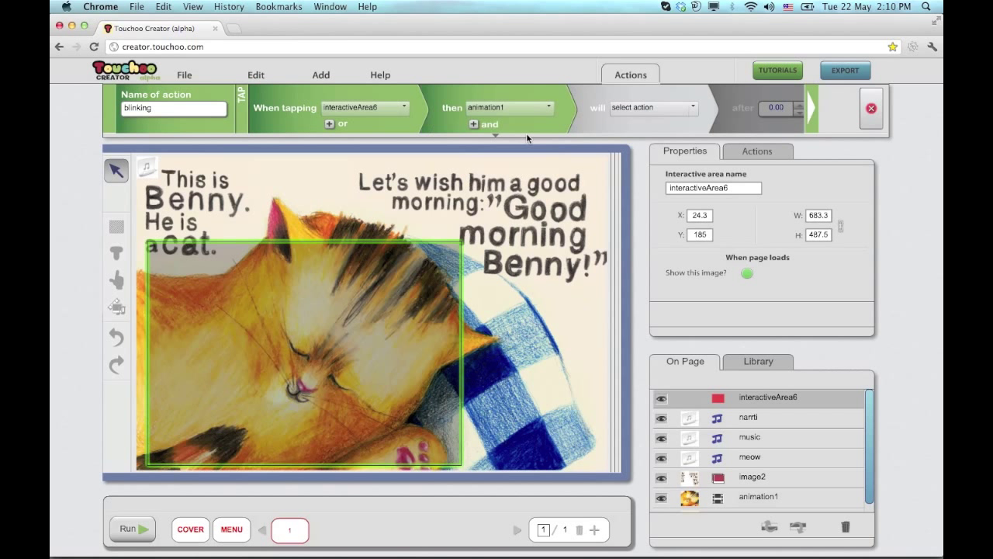
left_click(698, 116)
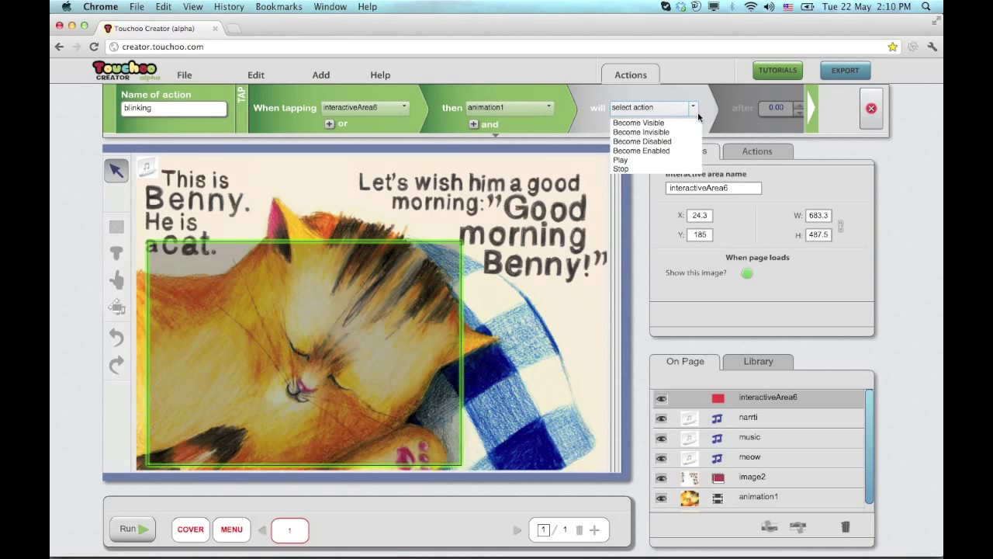
left_click(667, 160)
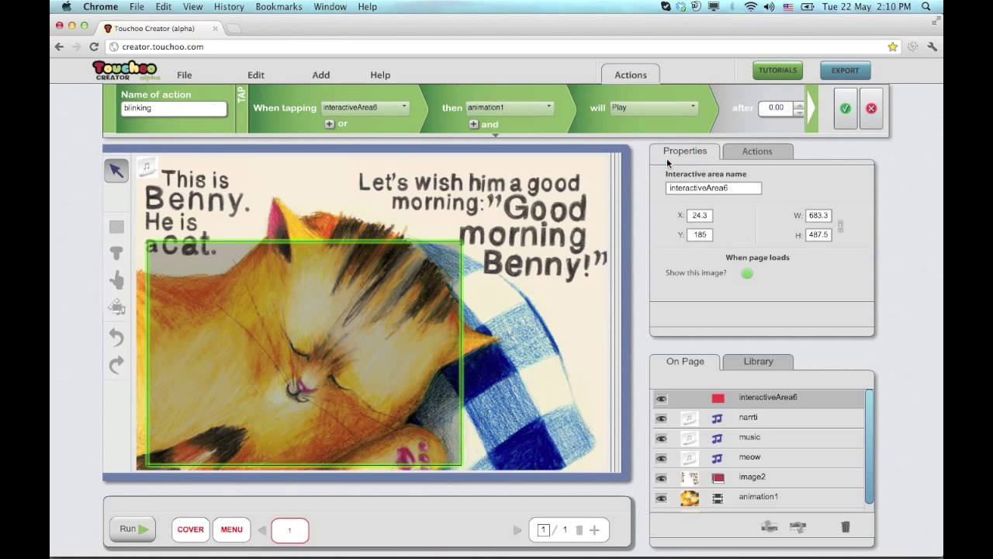
Add a meow Play response delayed 0.10, remove the empty rows, and save the action
left_click(474, 124)
left_click(551, 164)
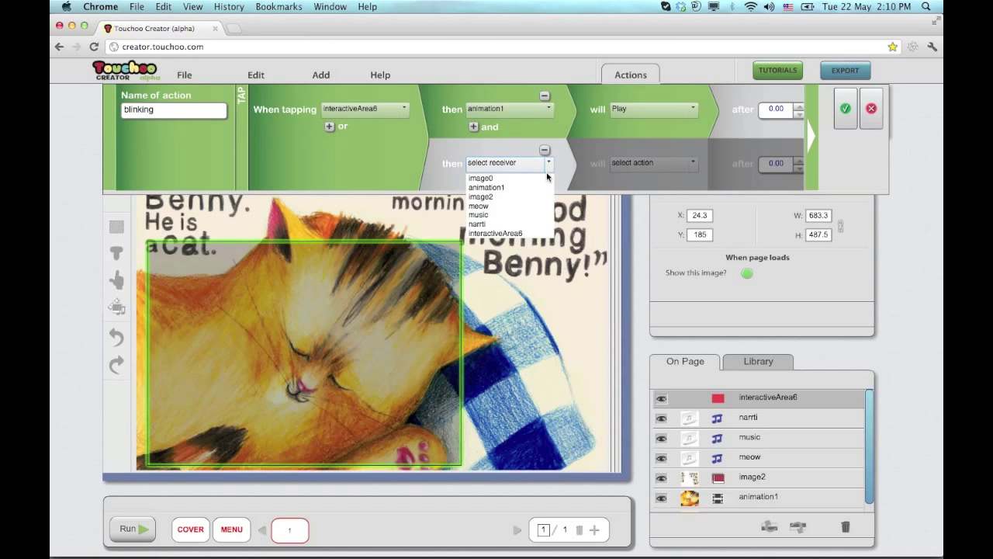
left_click(531, 205)
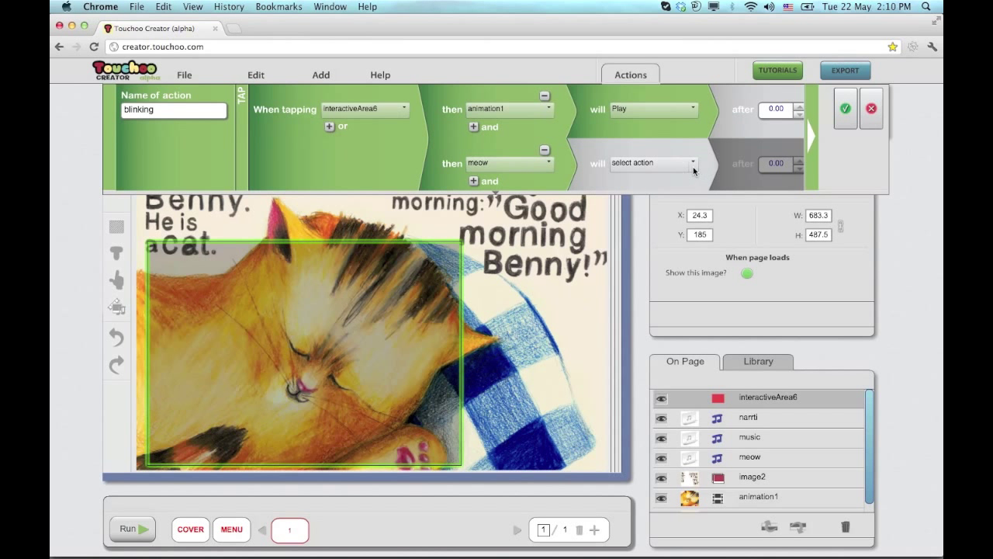
left_click(691, 163)
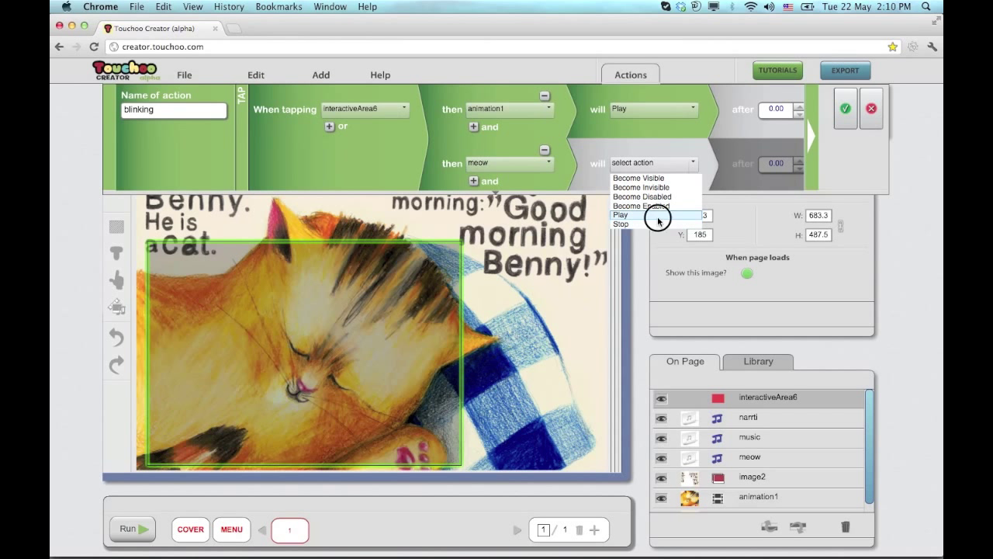
left_click(658, 215)
left_click(800, 161)
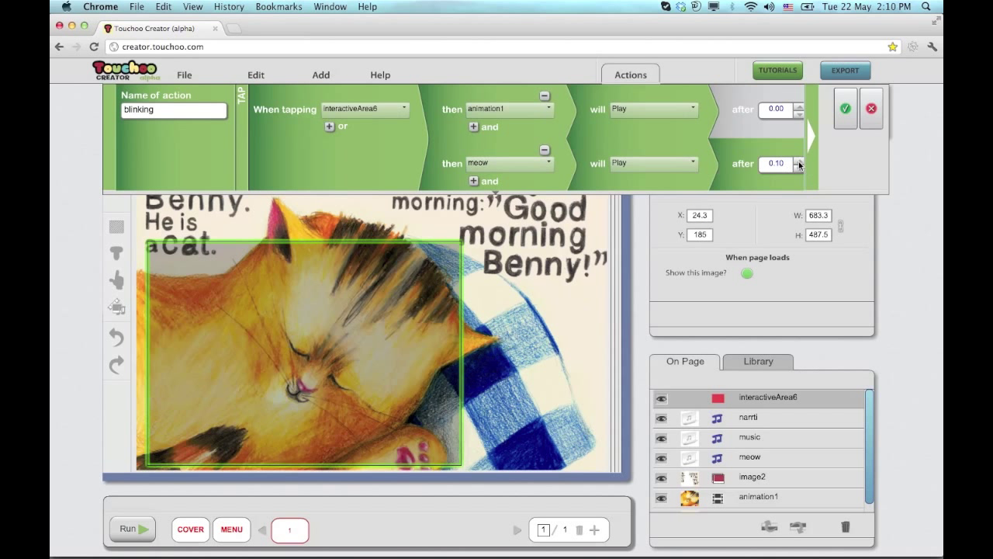
left_click(474, 181)
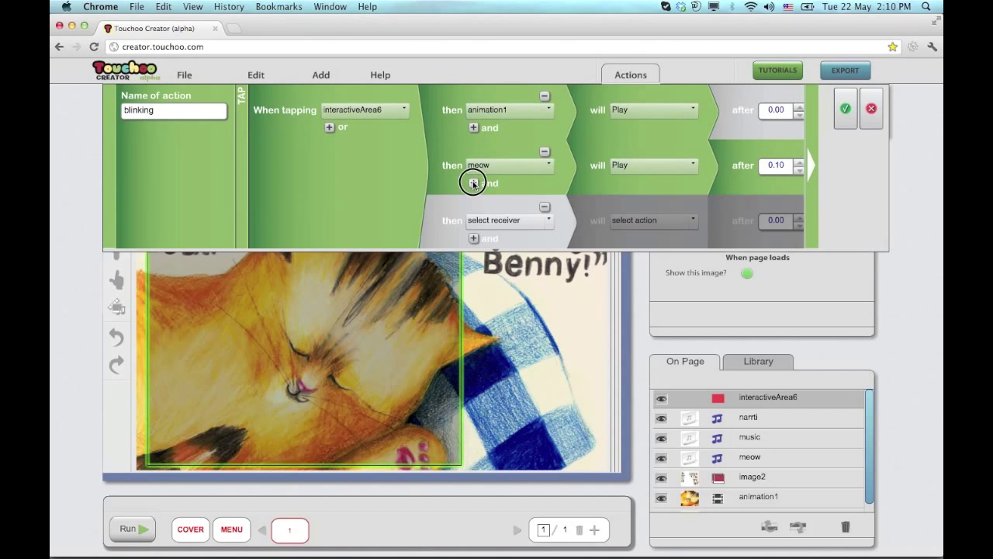
left_click(545, 210)
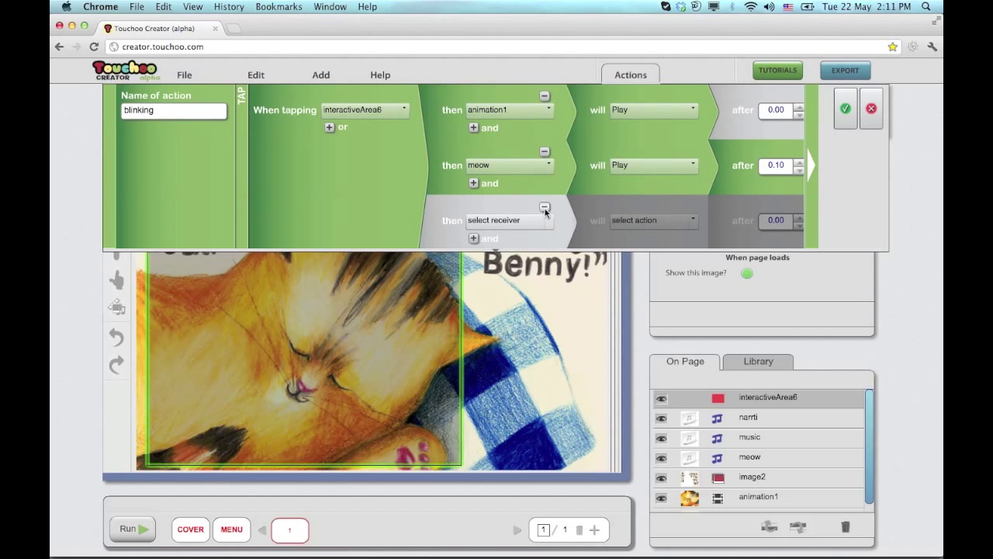
left_click(544, 208)
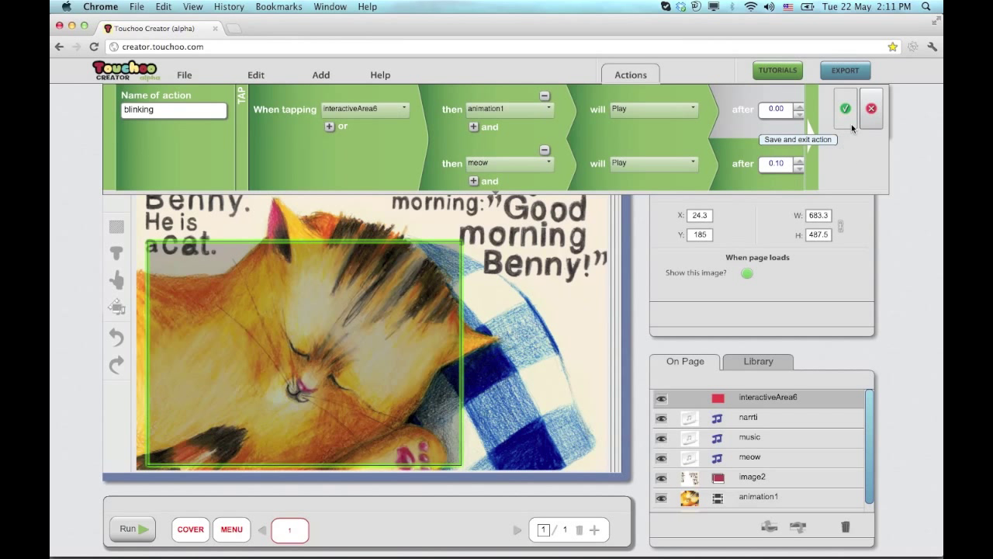
left_click(852, 124)
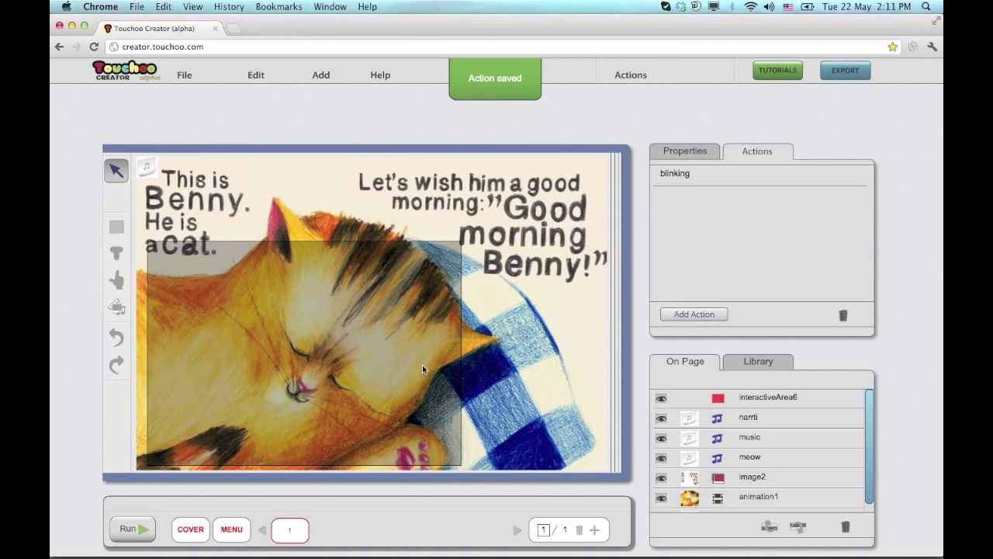
Test the tap-to-blink page in the simulator, then export the project
left_click(130, 534)
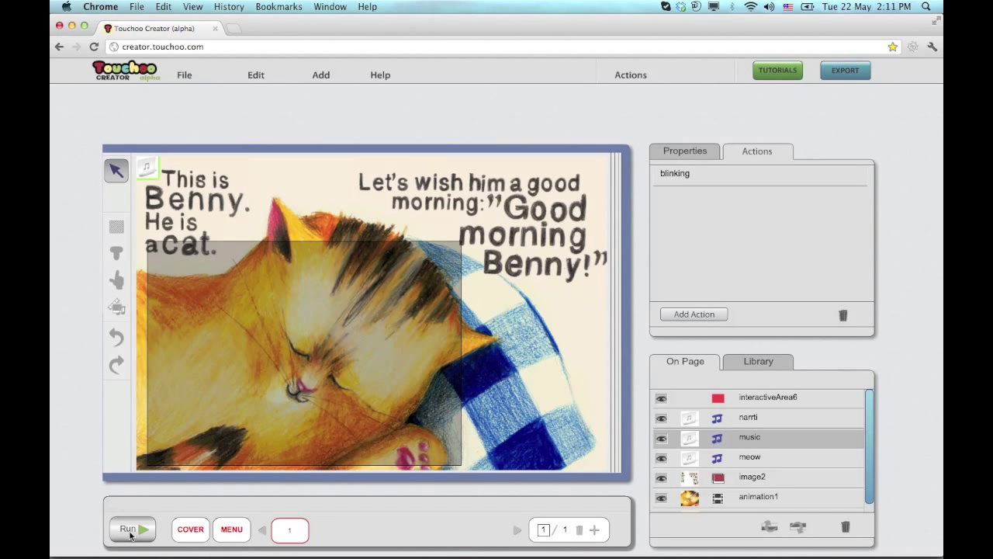
left_click(130, 534)
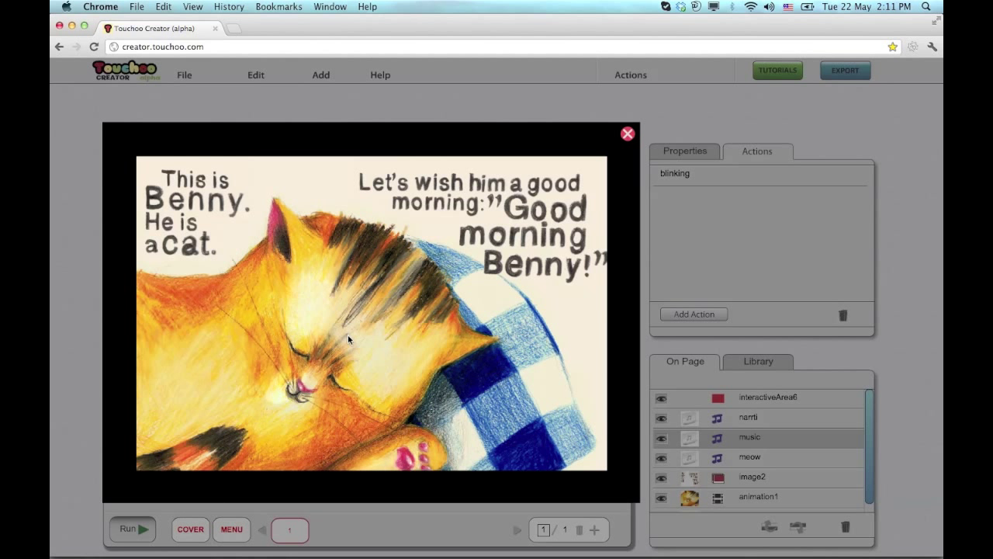
left_click(626, 134)
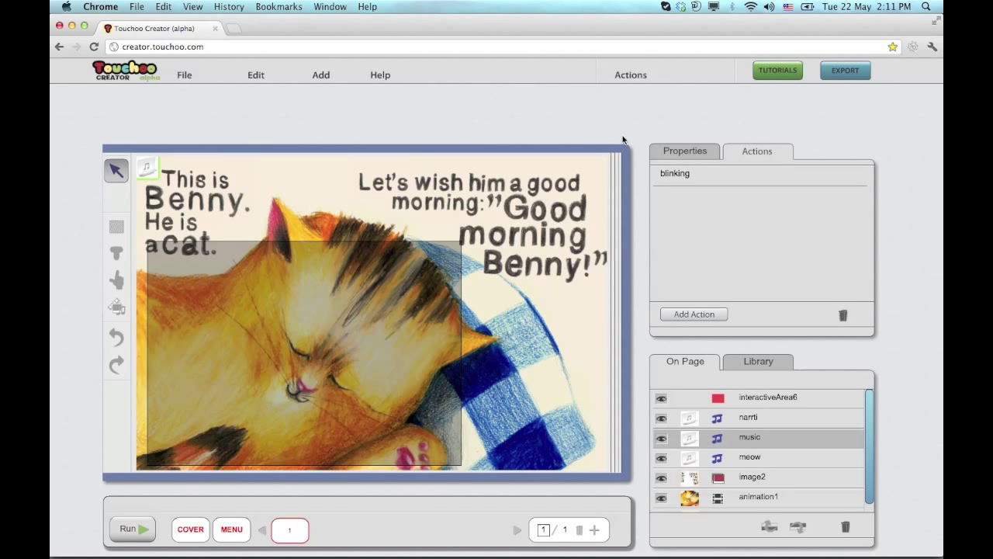
left_click(855, 73)
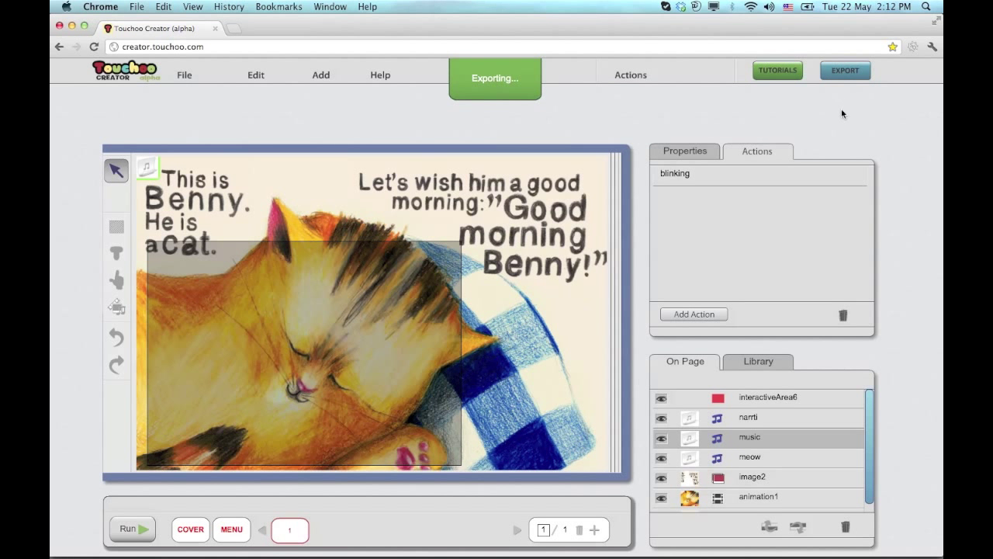